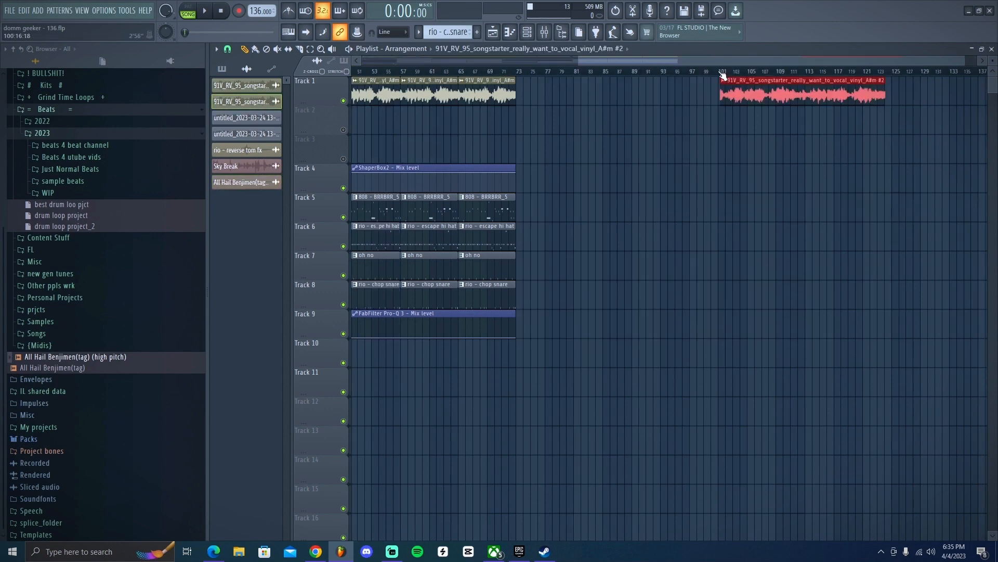
Play the red vocal vinyl loop clip on Track 1 from its start at bar 101, then stop playback.
click(719, 72)
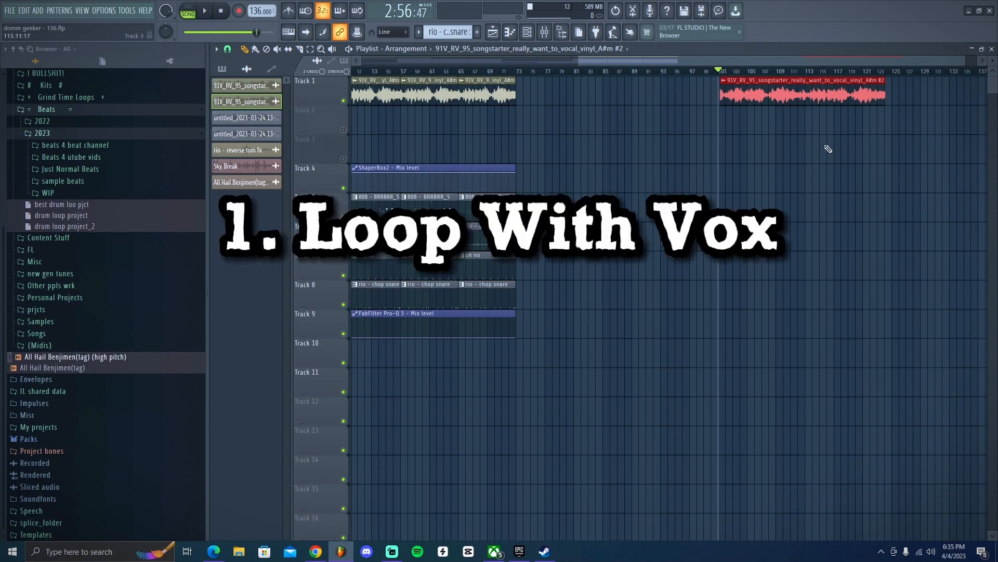
key(space)
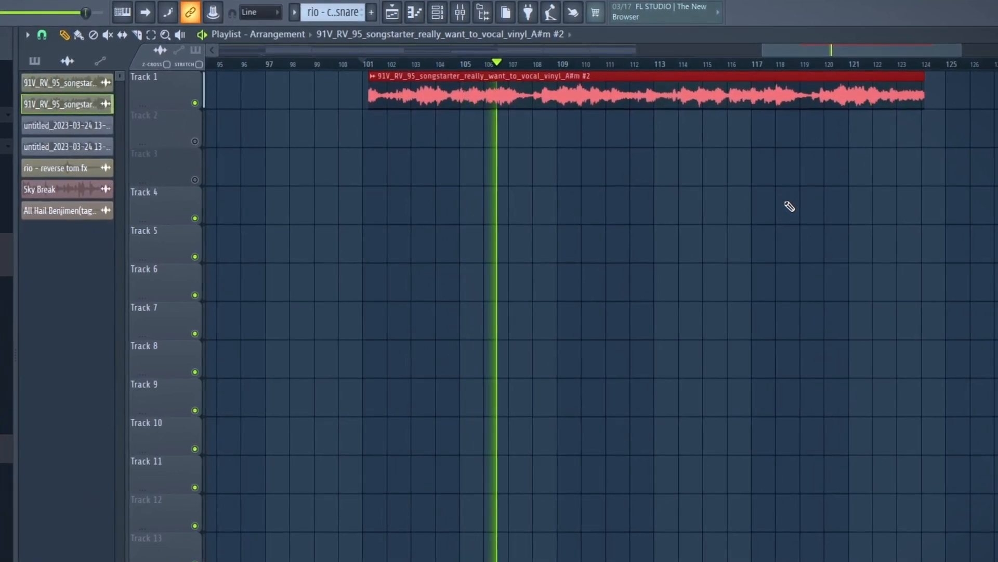
key(space)
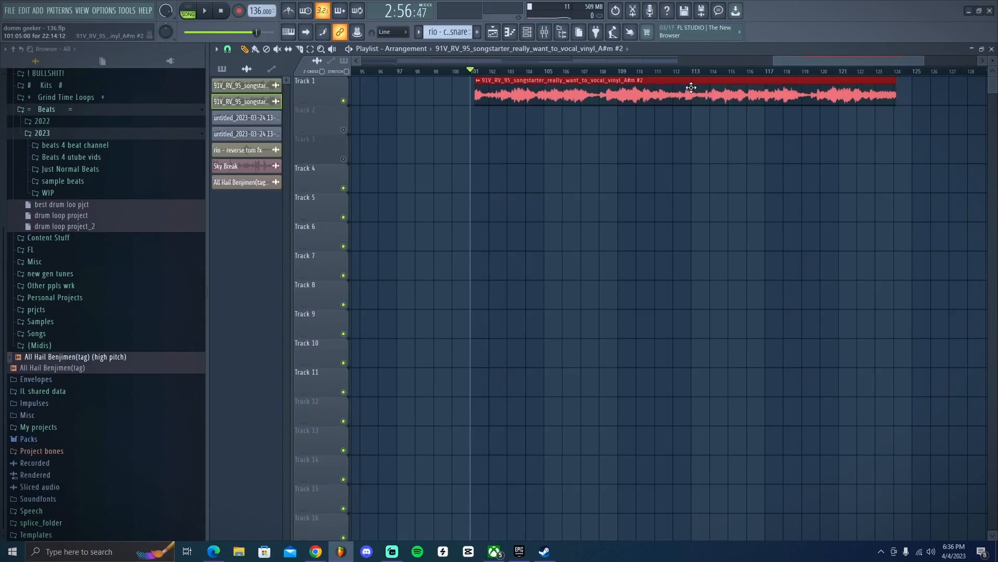
Examine the pitch and time-stretching settings of the loop clip at bar 101 and of the loop used in the arrangement.
double_click(633, 95)
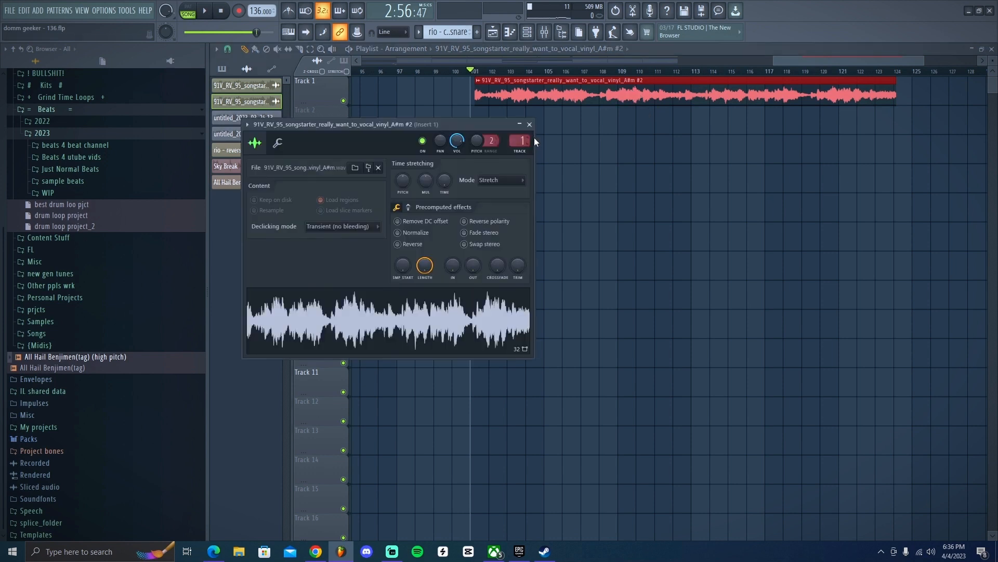
click(529, 124)
scroll(624, 136, down, 3)
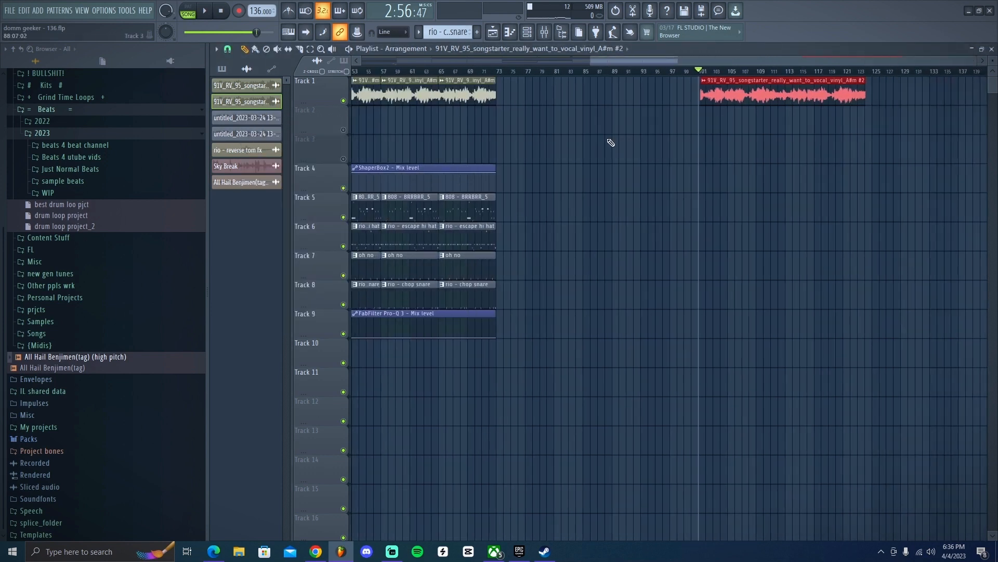
double_click(470, 98)
right_click(424, 197)
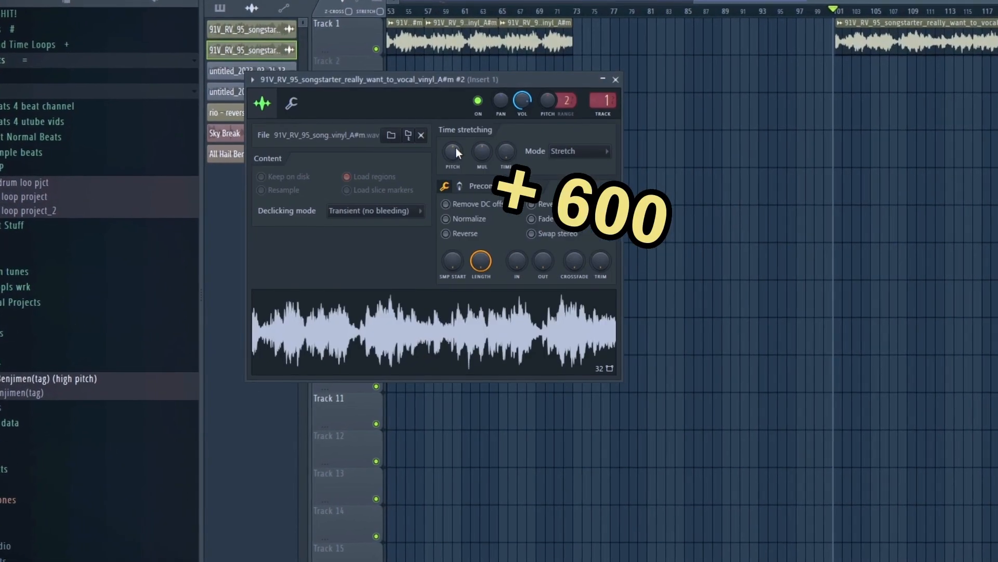
right_click(472, 172)
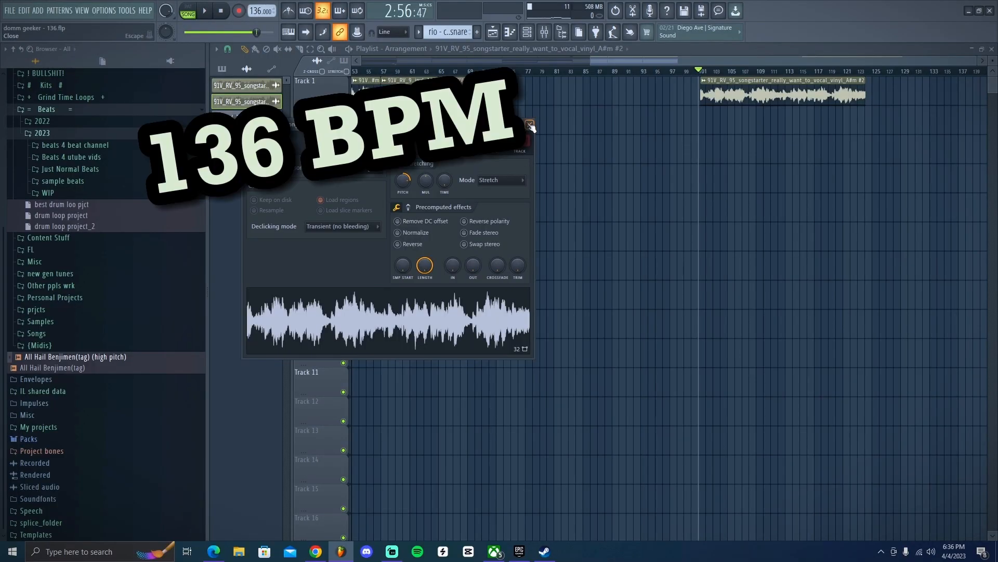
click(530, 126)
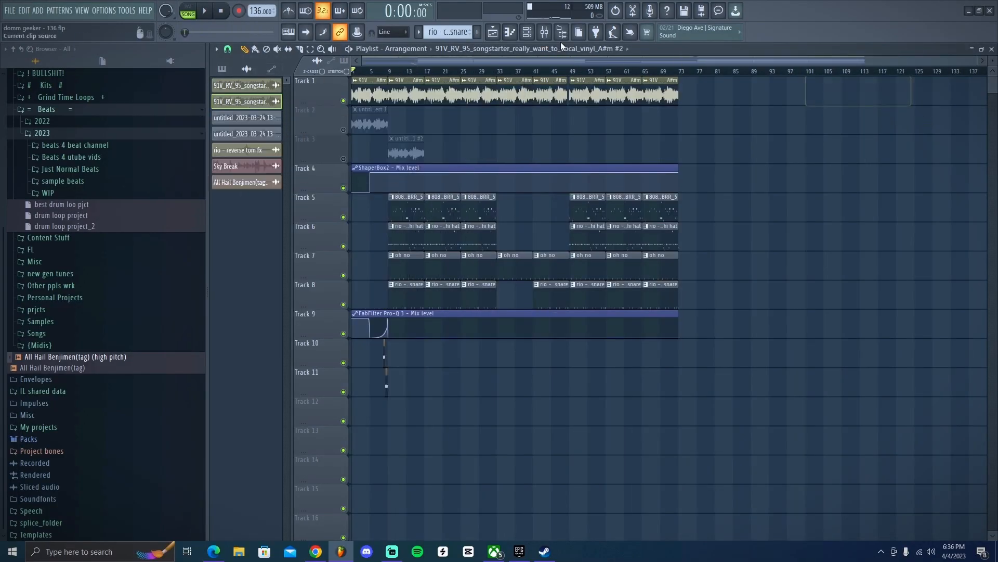
Play the arrangement from the start and examine the low and mid band curves of ShaperBox2 on Insert 1.
click(203, 11)
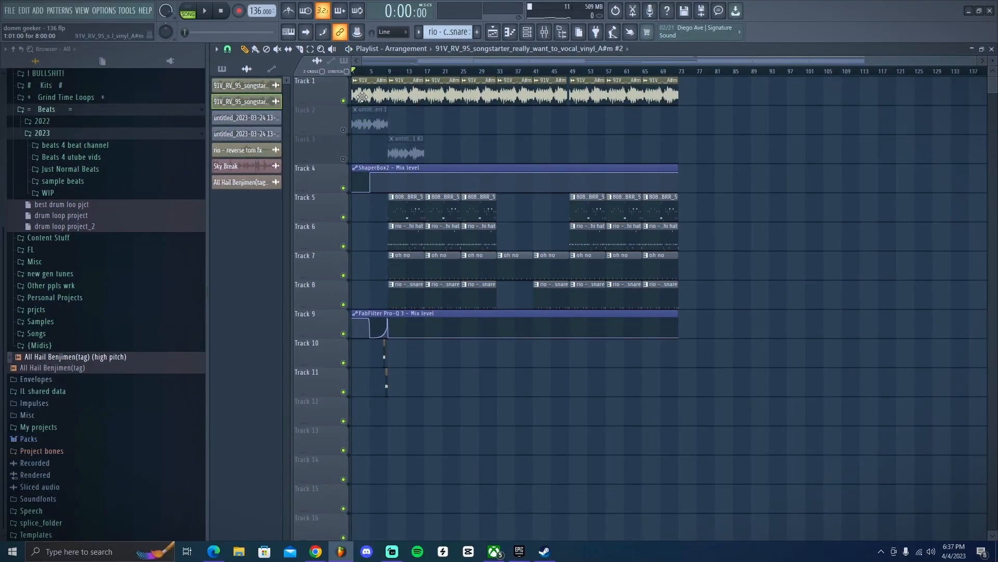
click(544, 32)
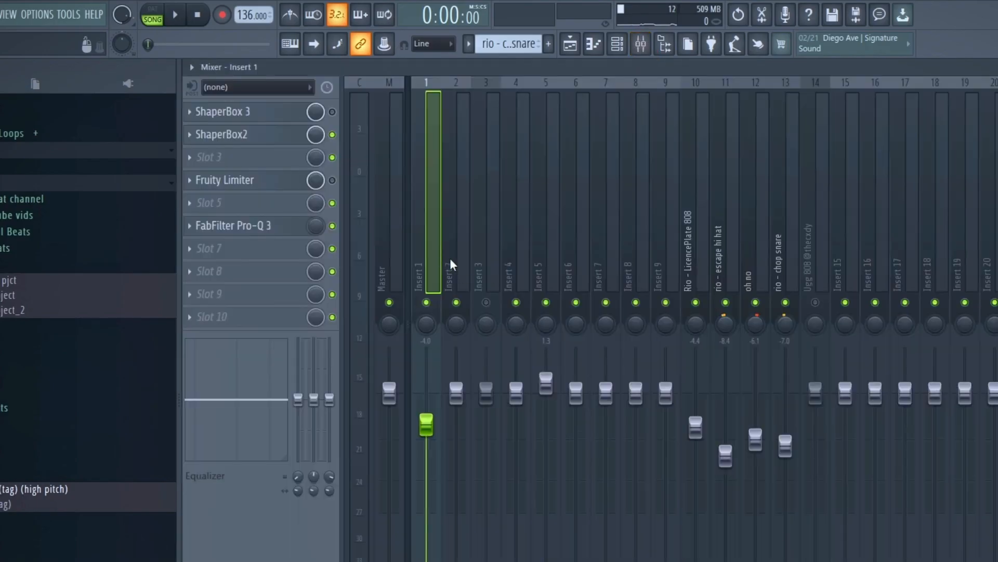
click(294, 135)
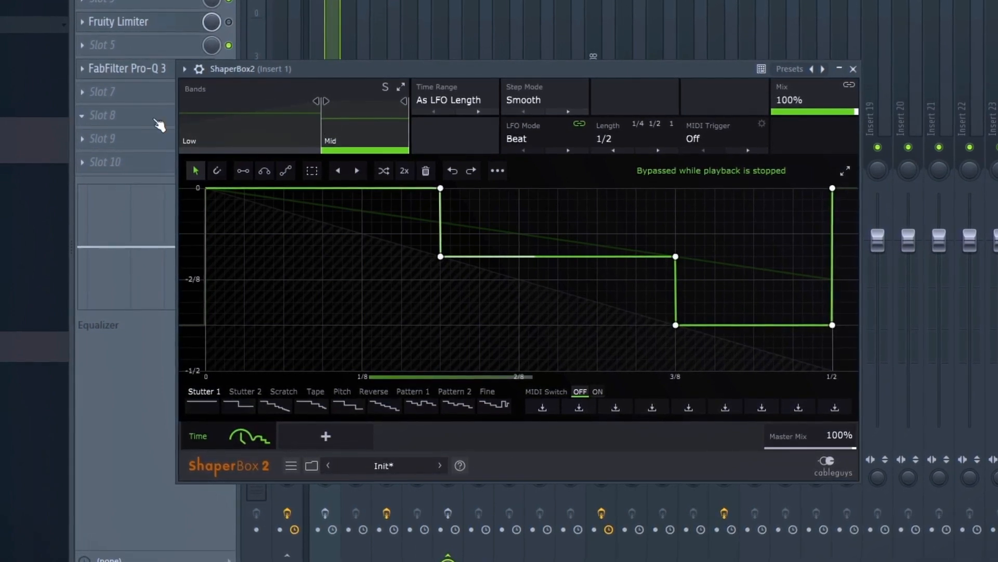
click(251, 130)
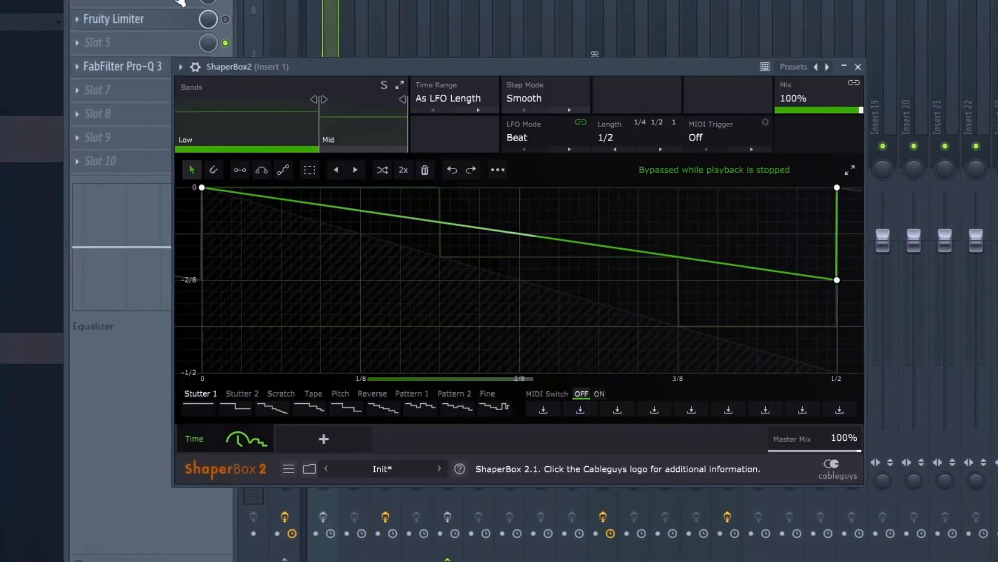
click(366, 128)
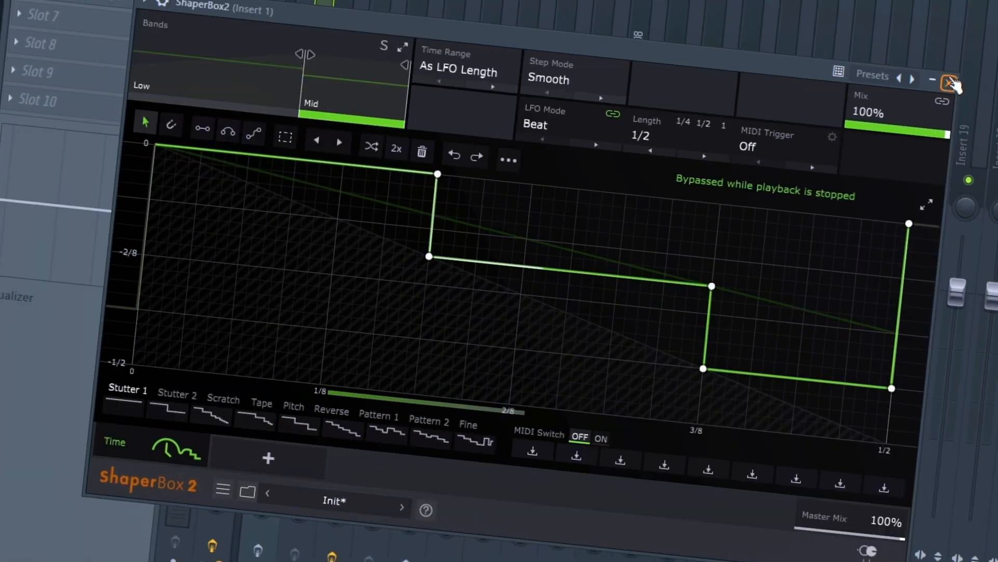
click(948, 85)
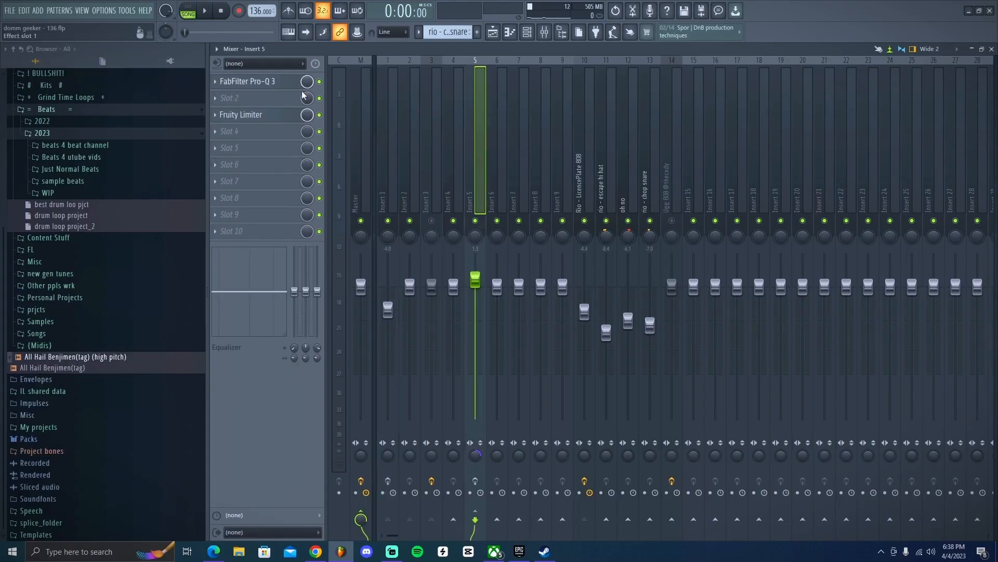
Examine the FabFilter Pro-Q 3 curve and the Fruity Limiter on Insert 5.
click(250, 82)
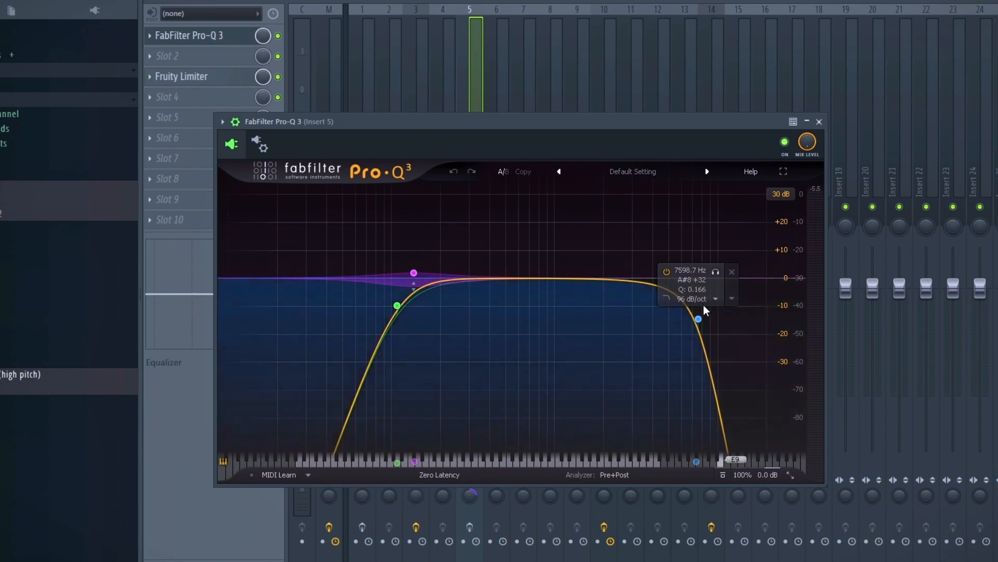
click(820, 122)
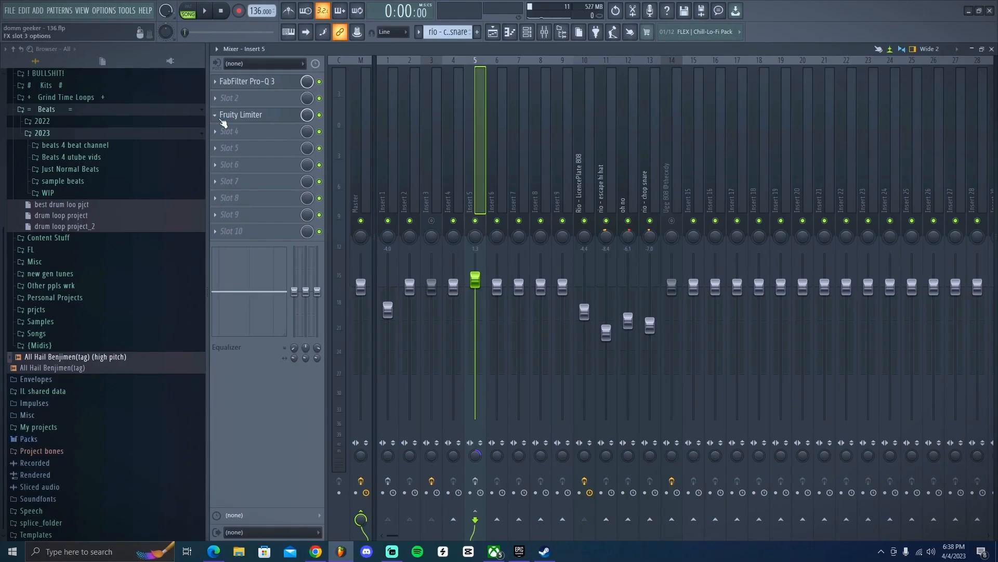
click(226, 117)
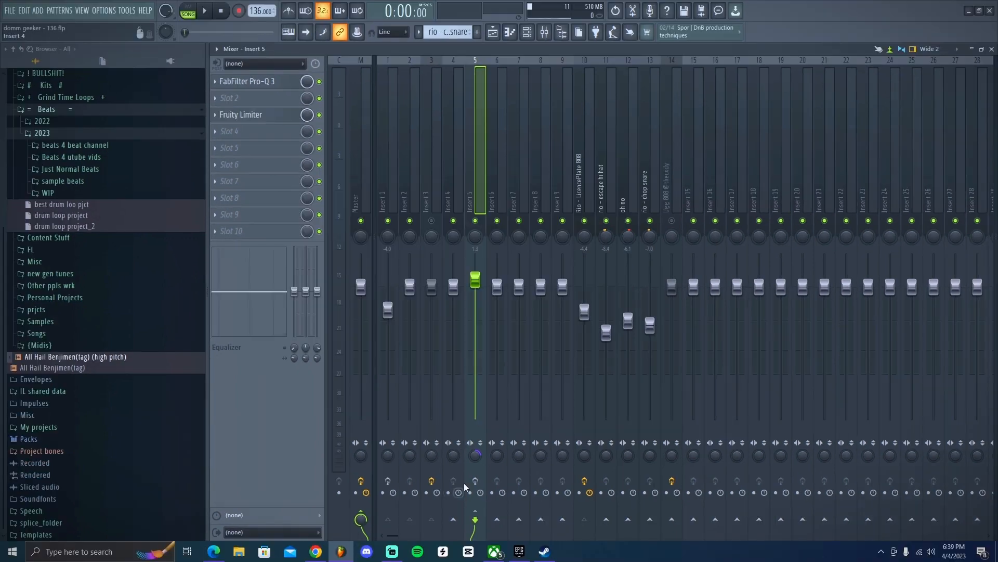
Enable the effect slots on Insert 5 and Insert 1, and return to the playlist.
click(474, 482)
click(387, 480)
click(992, 48)
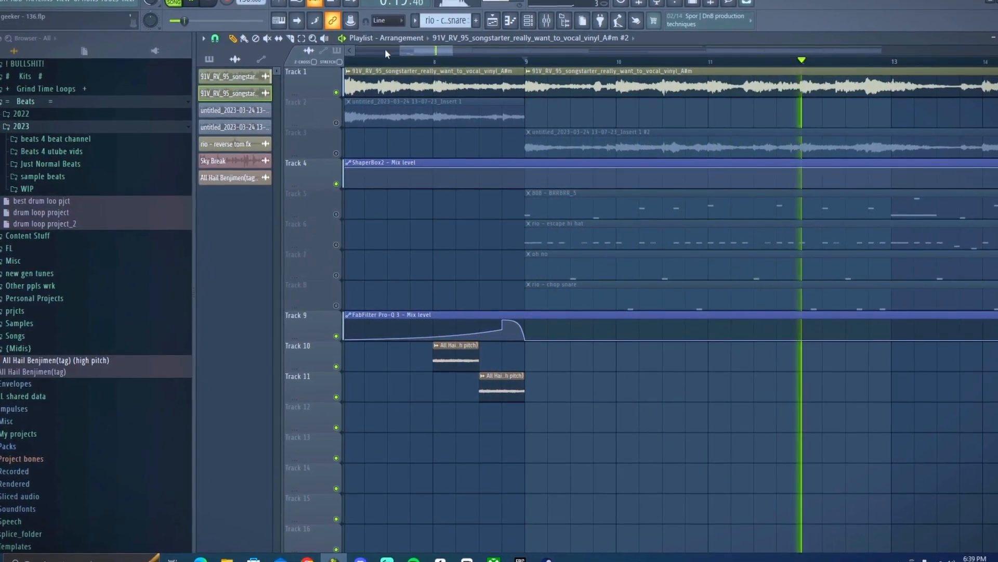
drag(424, 48, 467, 48)
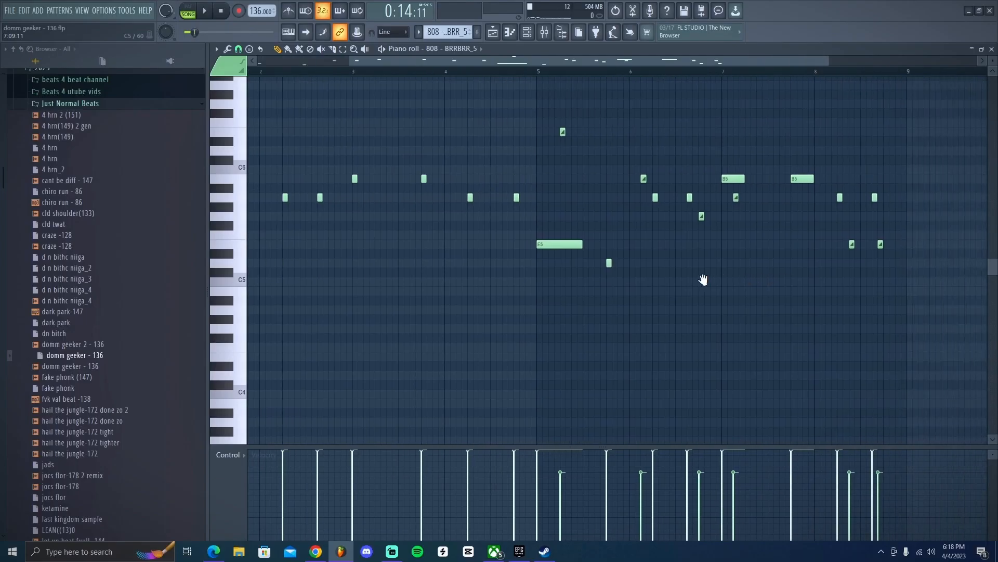
Examine the 808 - BRRBRR_5 notes and the FabFilter Pro-Q 3 curve on the Rio - LicencePlate 808 mixer track.
drag(704, 281, 960, 283)
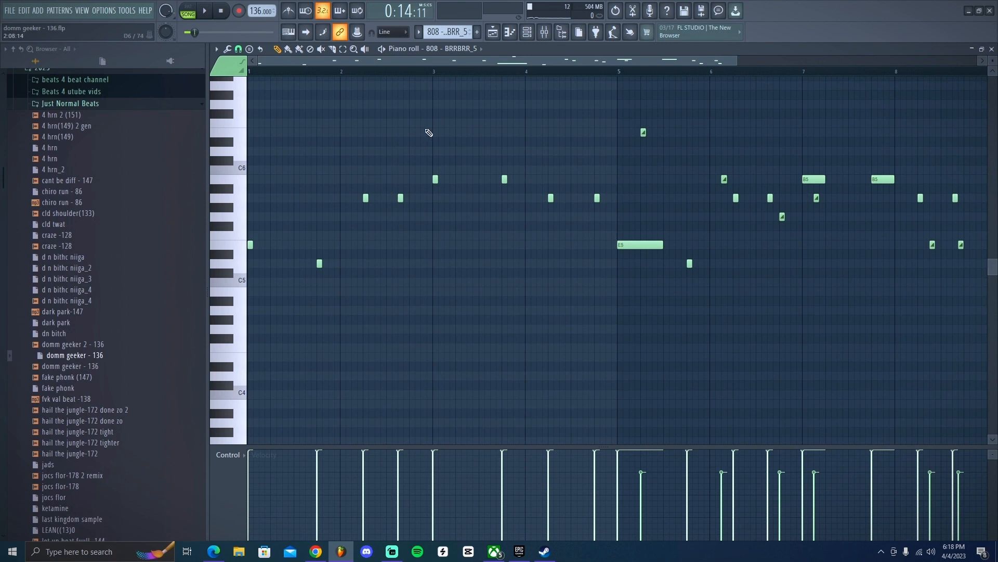
click(527, 31)
click(527, 32)
click(545, 32)
click(584, 150)
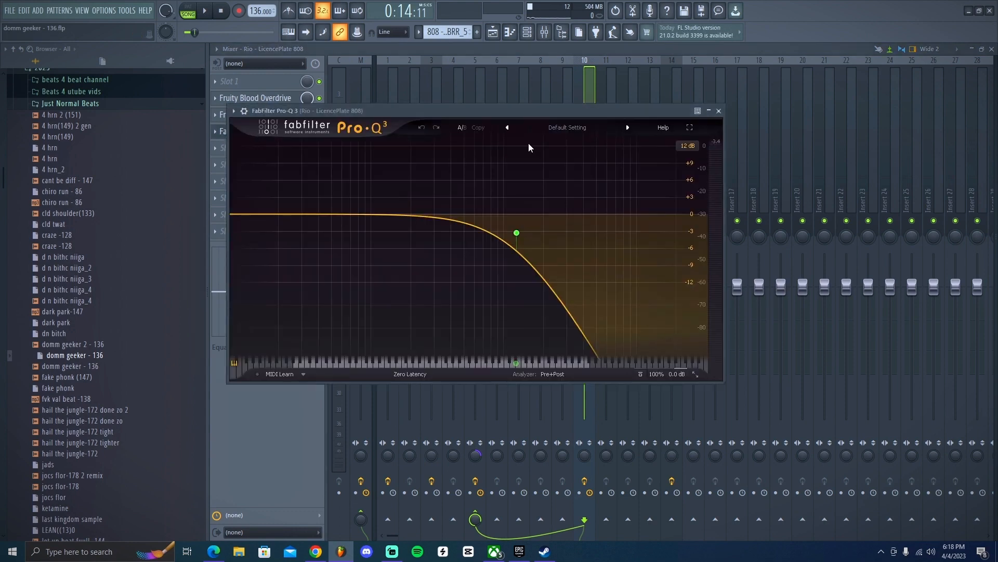
click(720, 111)
Play the 808 part from the playlist and examine its slide notes from bar 5 onward in the piano roll.
key(F5)
key(space)
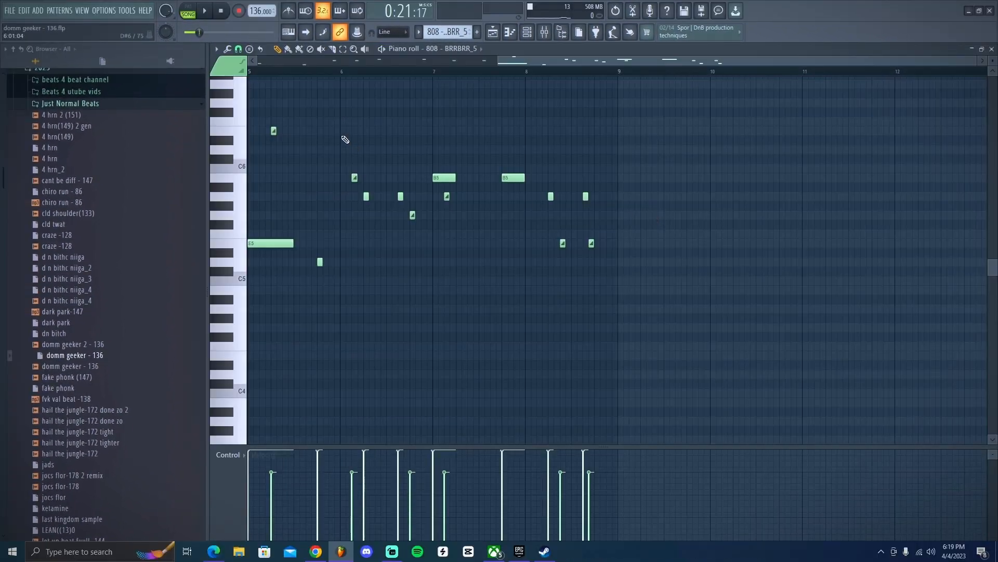
mouse_move(609, 139)
mouse_down()
mouse_move(926, 140)
mouse_move(867, 123)
mouse_move(751, 125)
mouse_move(925, 128)
mouse_move(533, 141)
mouse_up()
scroll(522, 148, up, 2)
scroll(387, 135, up, 1)
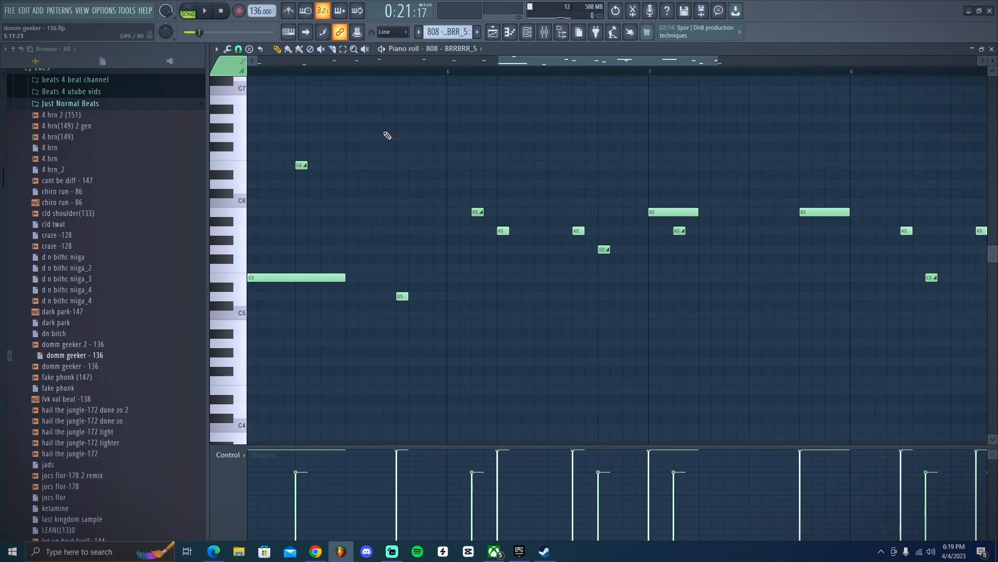
drag(387, 135, 376, 132)
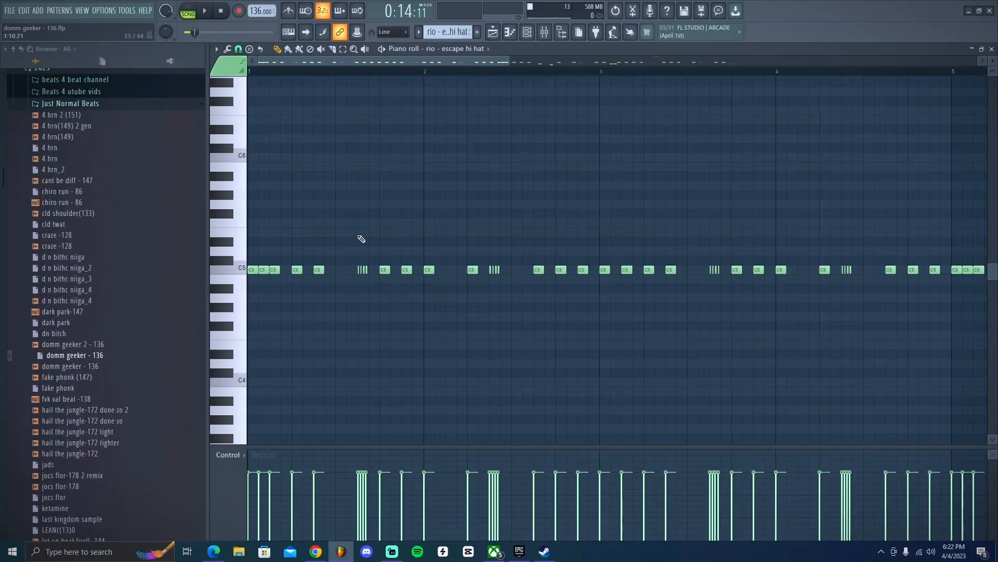
Play the rio - escape hi hat pattern and examine its rolls and pitched notes in the piano roll.
click(206, 12)
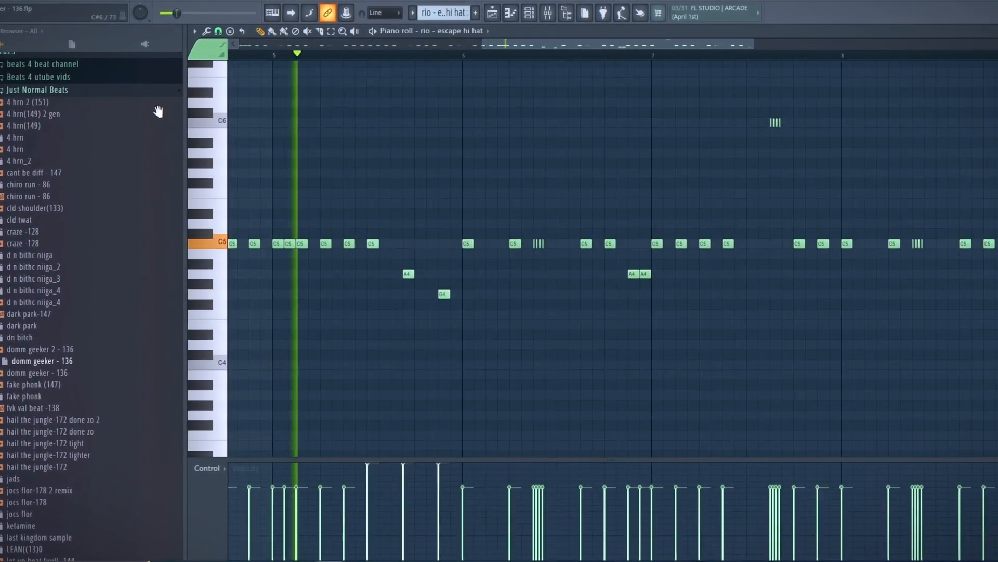
drag(578, 108, 506, 169)
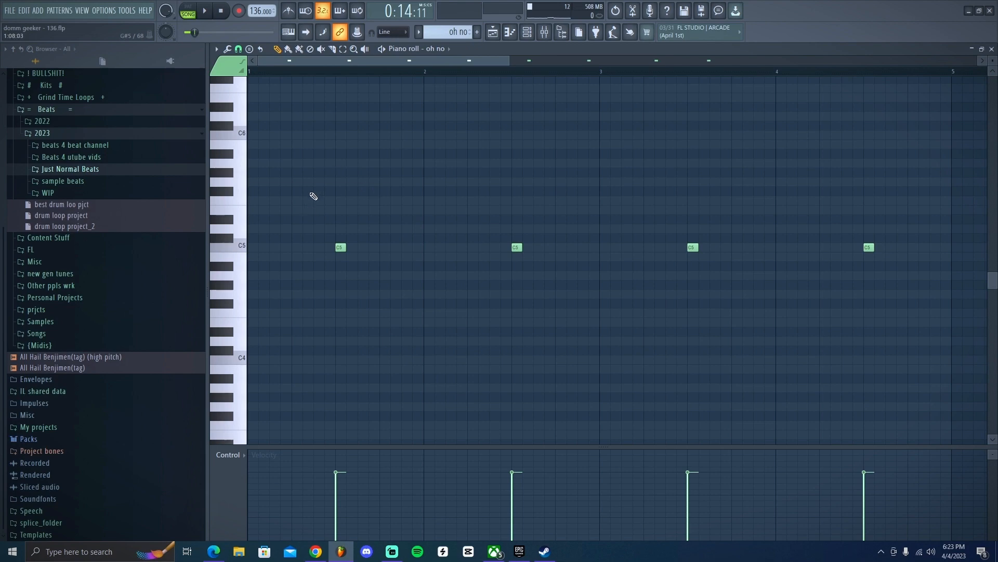
Examine the note placement of the oh no pattern in the piano roll and play it.
drag(254, 247, 276, 248)
right_click(277, 249)
key(space)
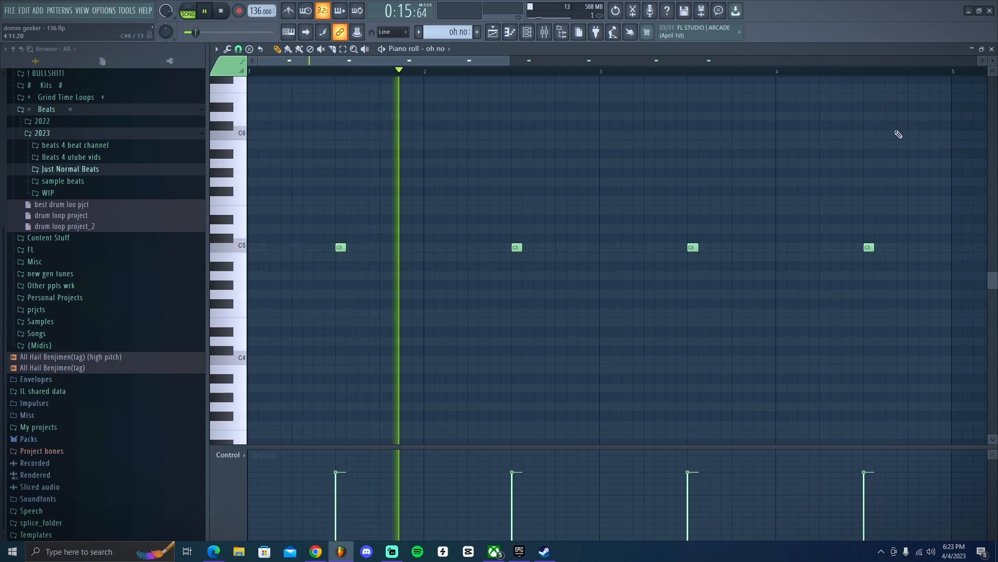
key(space)
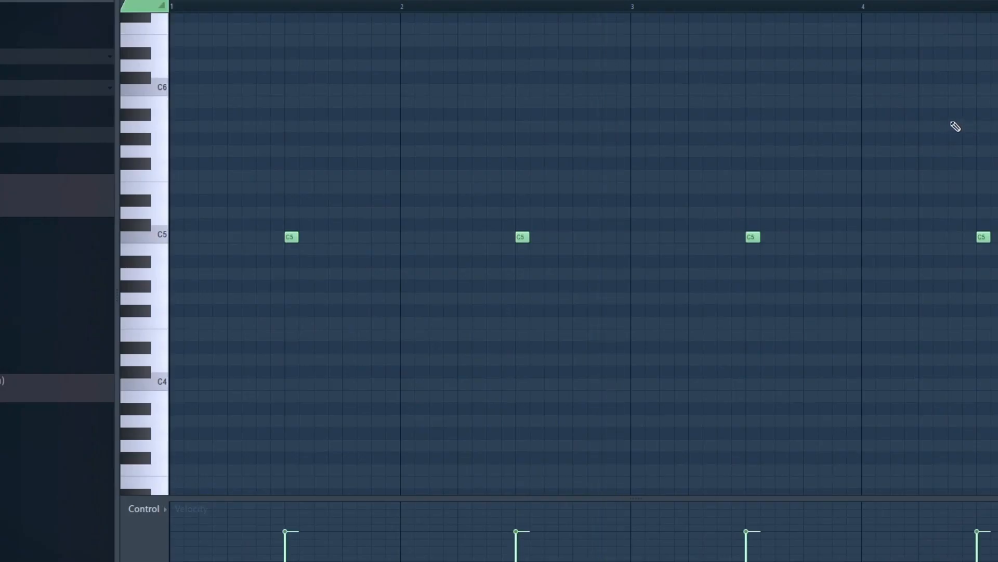
Open the rio - chop snare pattern from Track 8, examine its note placement, and close the piano roll.
scroll(833, 161, down, 1)
drag(997, 150, 997, 74)
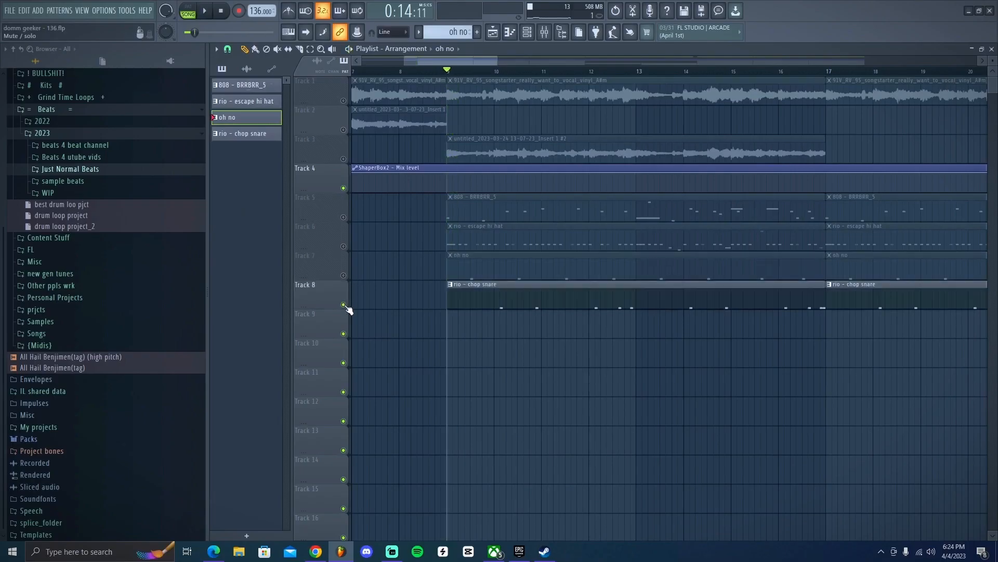
double_click(318, 287)
drag(342, 187, 903, 140)
click(284, 161)
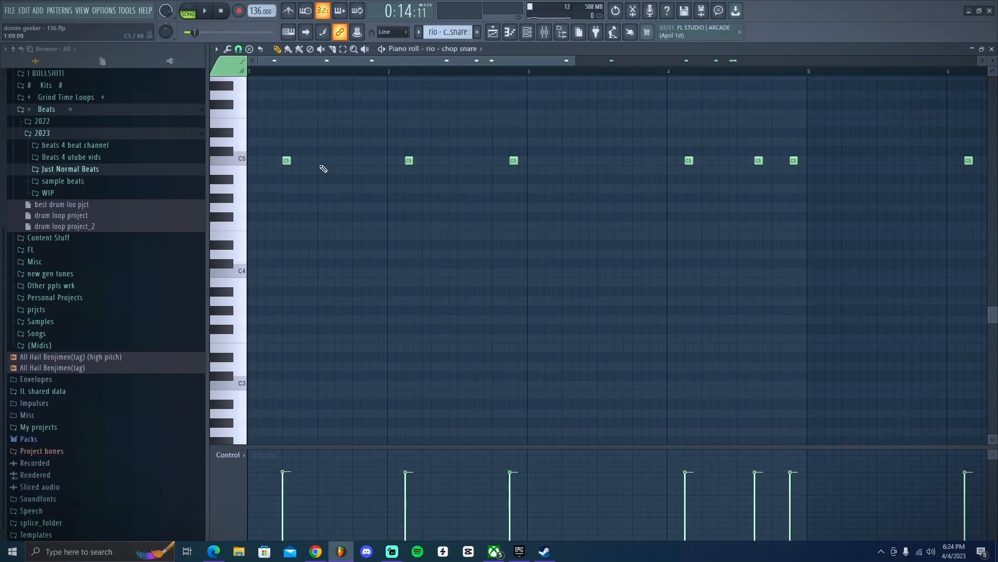
click(252, 161)
scroll(334, 143, up, 4)
click(992, 49)
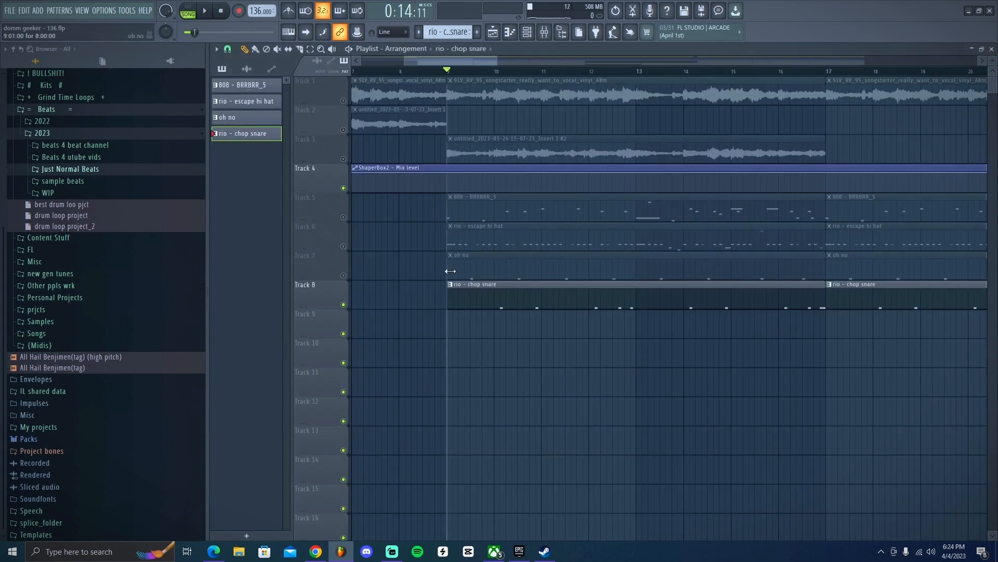
Unmute Track 7 and play the oh no and rio - chop snare patterns together.
click(343, 276)
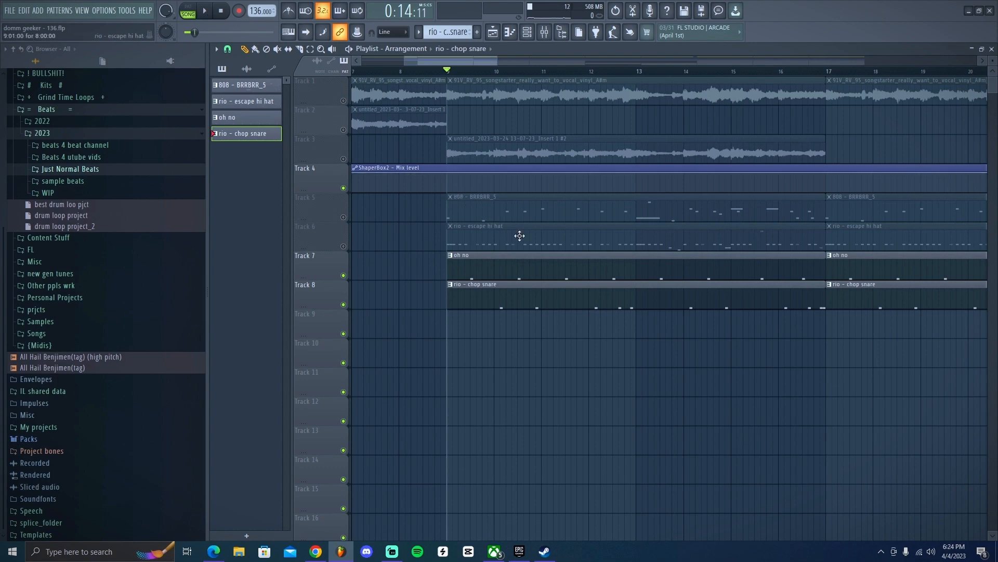
scroll(548, 273, up, 2)
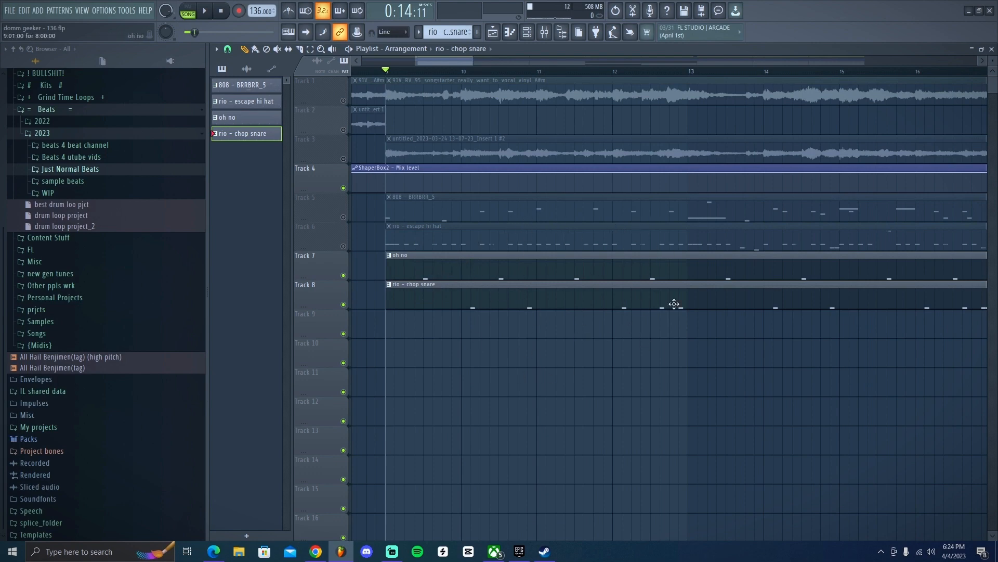
drag(879, 343, 897, 363)
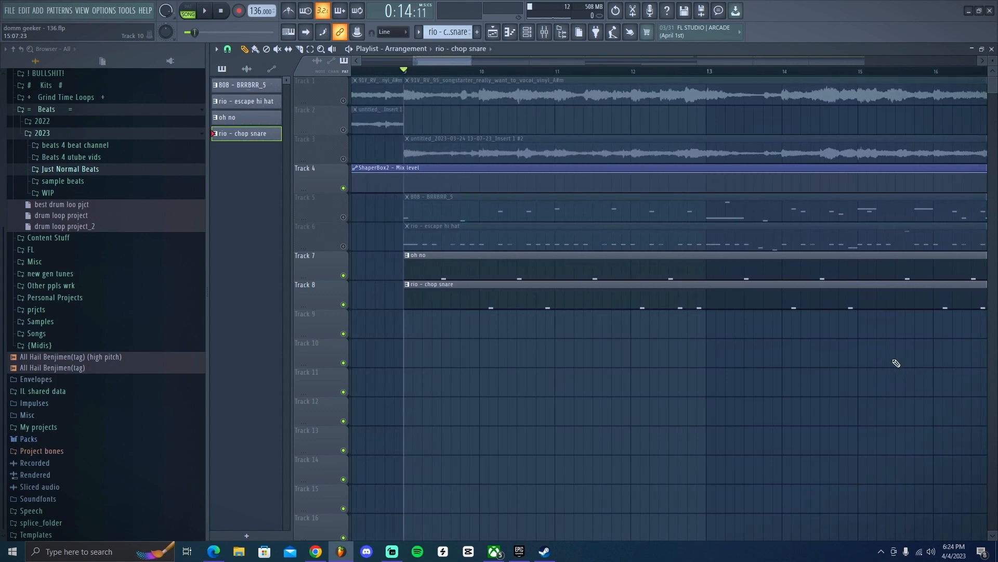
click(207, 12)
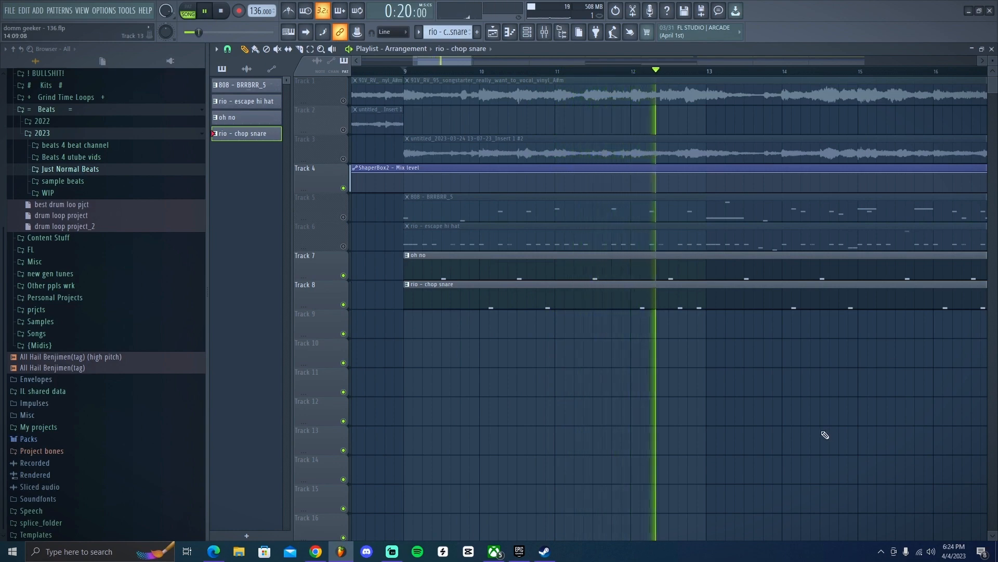
key(space)
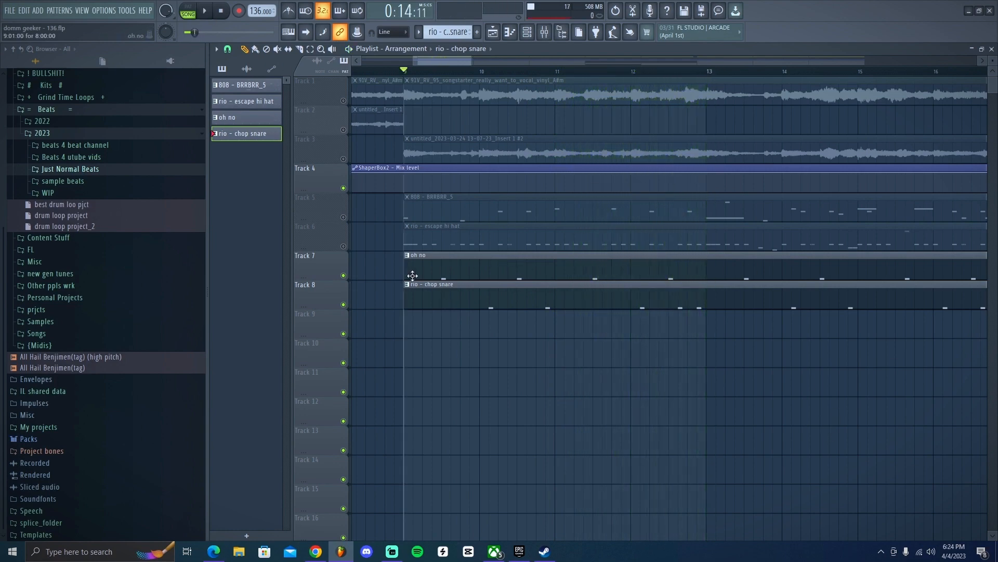
Unmute Tracks 6 and 5 and play the 808, hi-hat and both snare patterns together.
click(343, 246)
click(343, 217)
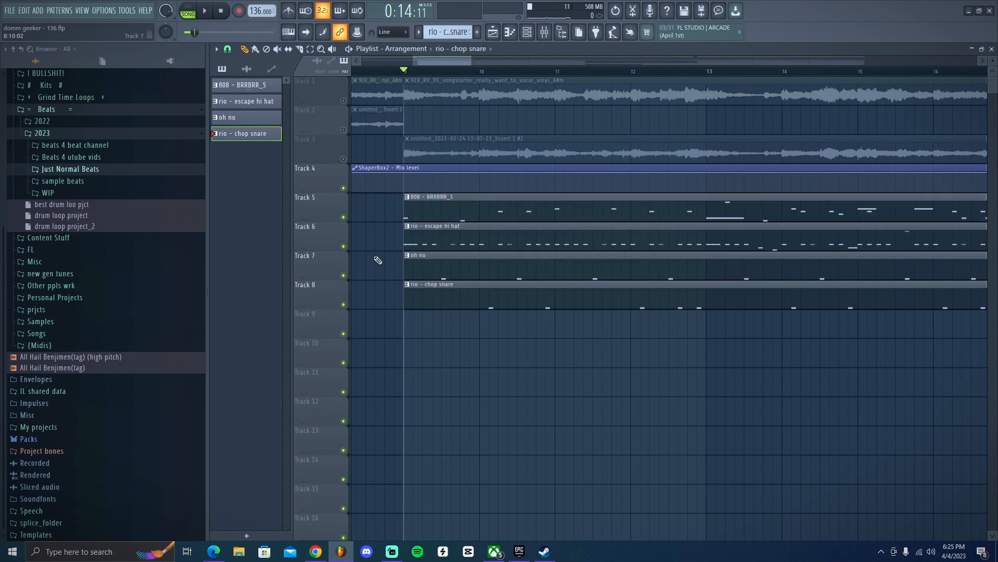
click(205, 12)
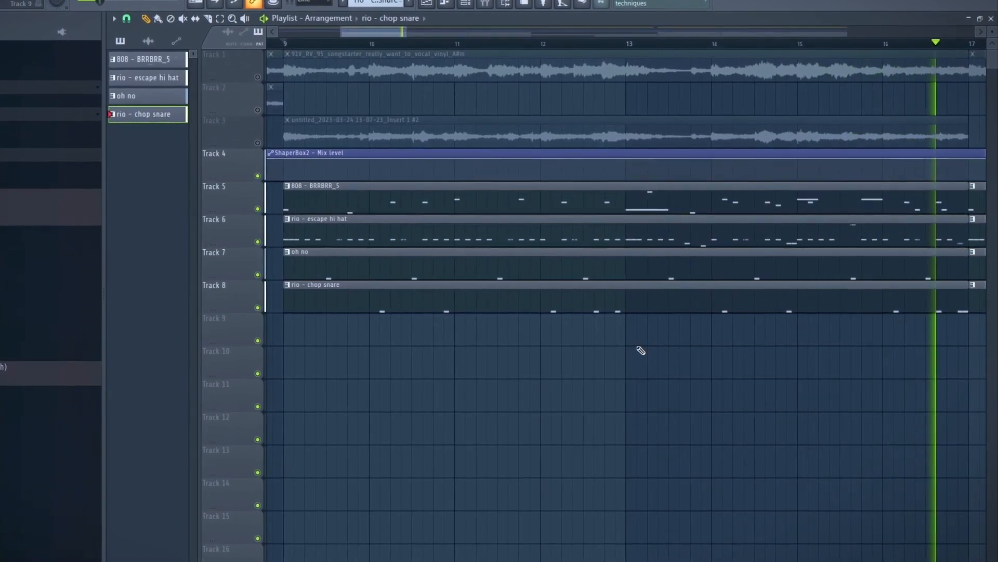
key(space)
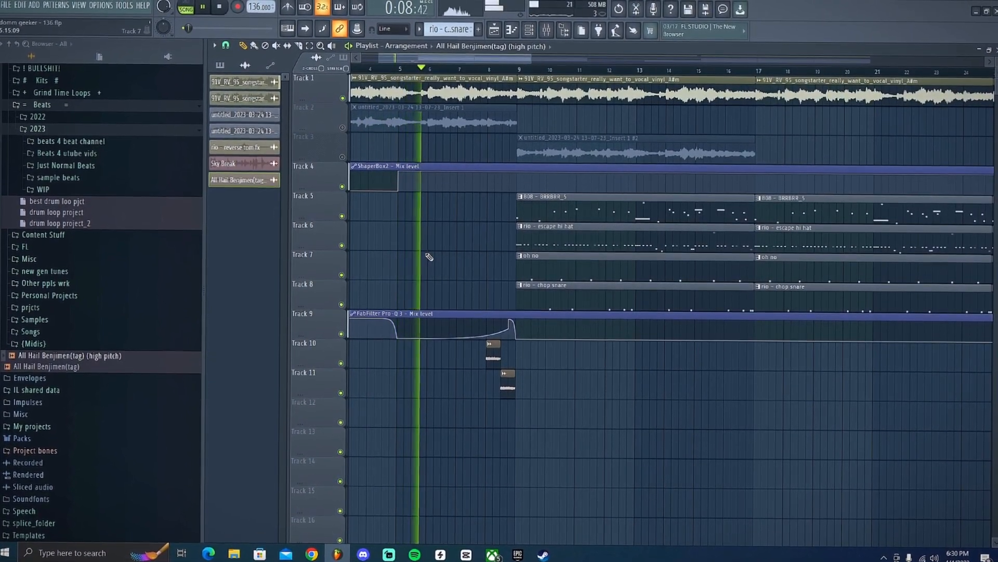
Look over the full arrangement's layout across all tracks during playback.
scroll(370, 268, right, 5)
scroll(702, 404, down, 3)
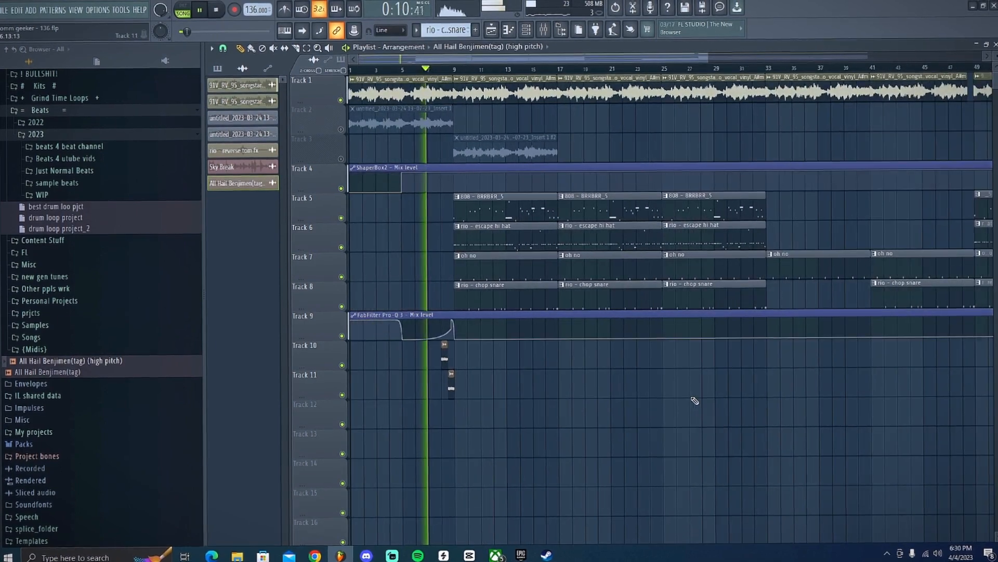